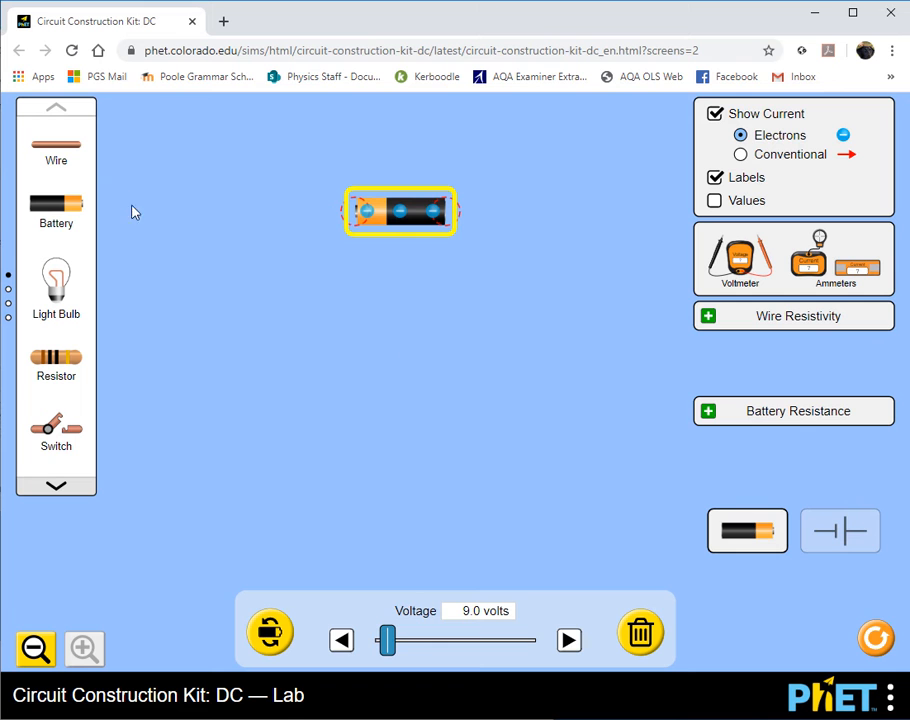
# Step: Show conventional current and connect the battery's positive end to a new resistor below it with three wires forming the left side
pyautogui.click(747, 162)
pyautogui.moveTo(82, 150); pyautogui.dragTo(298, 210)
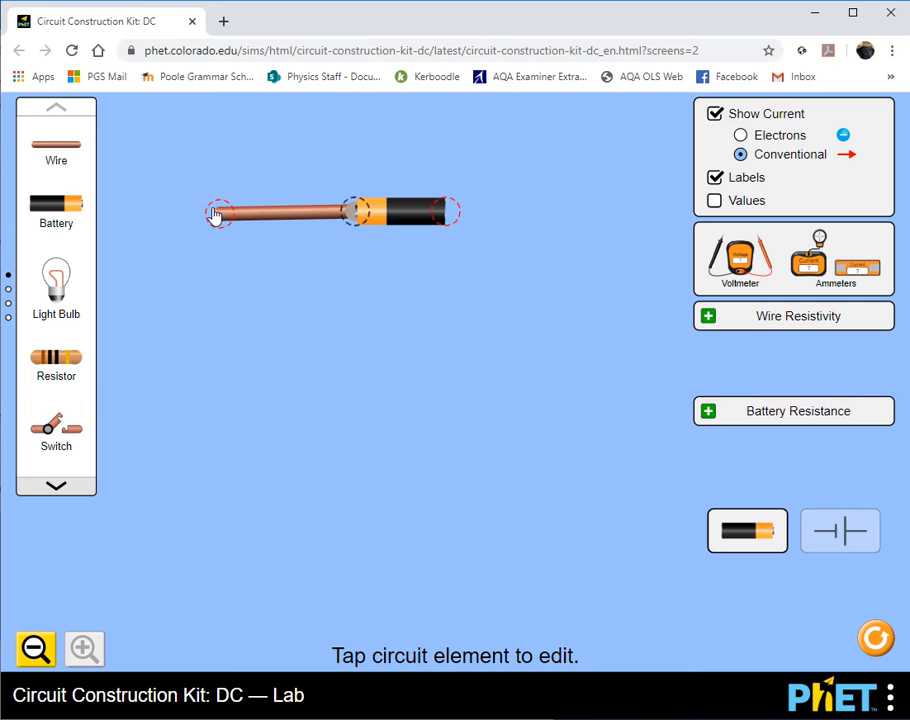
pyautogui.moveTo(46, 142); pyautogui.dragTo(216, 441)
pyautogui.moveTo(46, 362); pyautogui.dragTo(403, 449)
pyautogui.moveTo(60, 148); pyautogui.dragTo(268, 455)
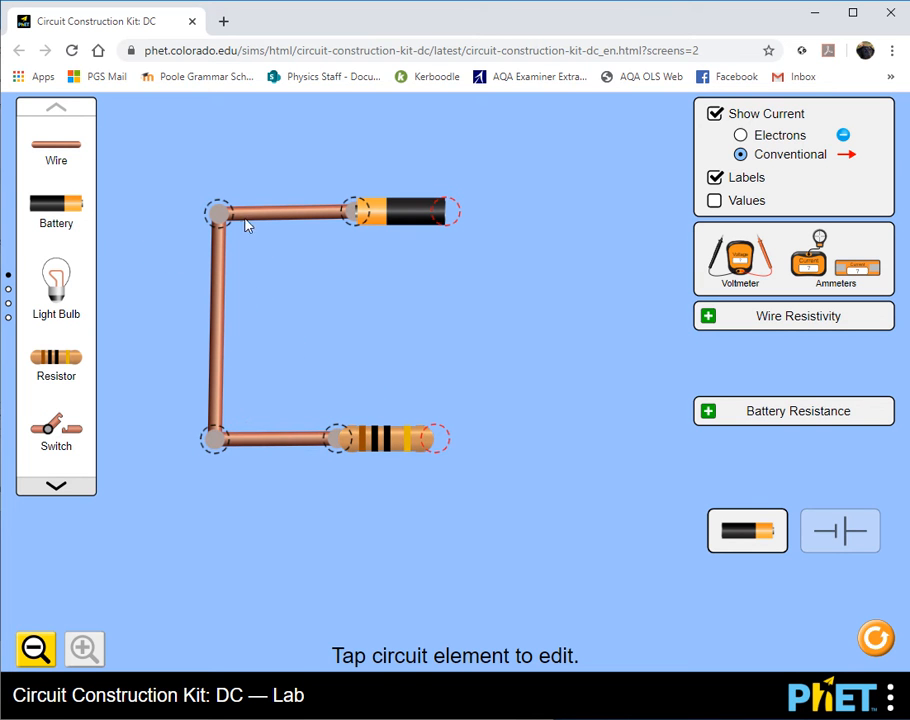
# Step: Connect the battery's negative end to the resistor's free end with three wires, closing the rectangular loop
pyautogui.moveTo(52, 145); pyautogui.dragTo(485, 215)
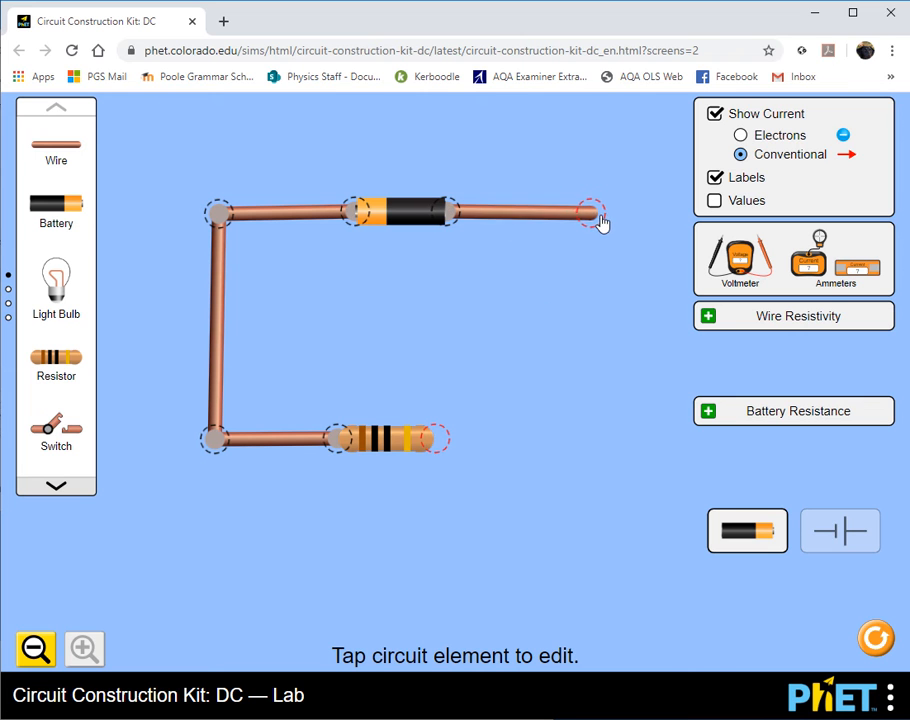
pyautogui.moveTo(92, 153); pyautogui.dragTo(594, 447)
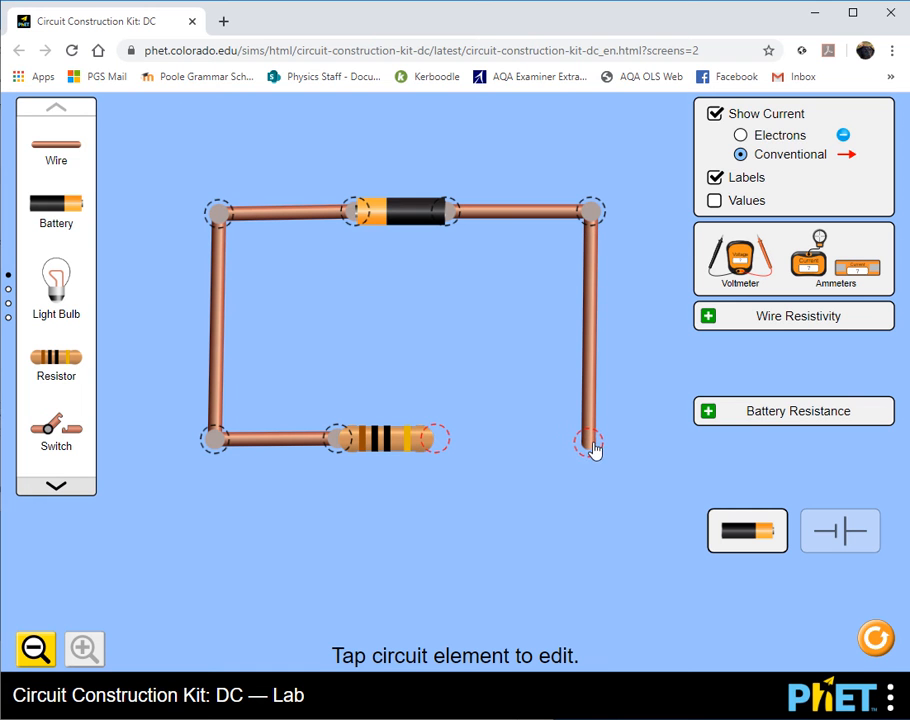
pyautogui.moveTo(68, 155); pyautogui.dragTo(503, 455)
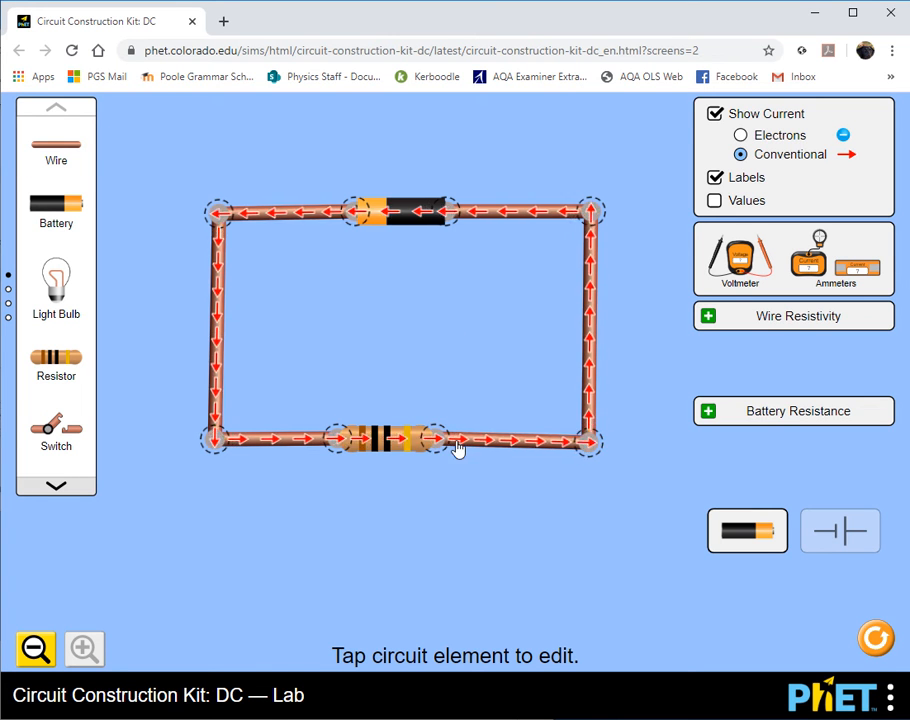
# Step: Straighten the loop by aligning its upper-left corner and centring the resistor below the battery, and display the components as schematic symbols
pyautogui.moveTo(219, 212); pyautogui.dragTo(215, 208)
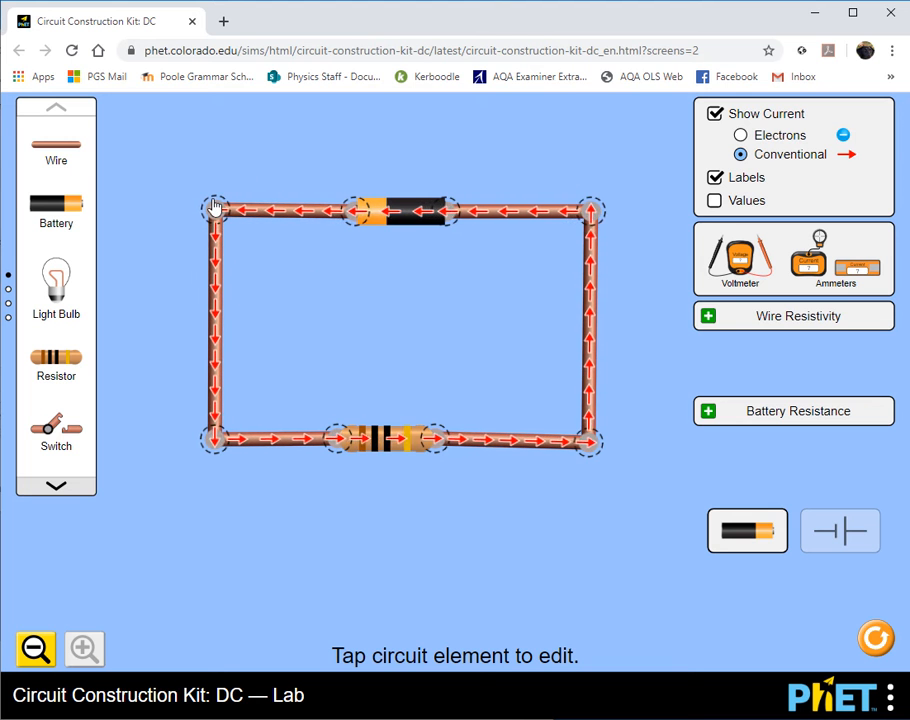
pyautogui.click(214, 208)
pyautogui.moveTo(399, 441); pyautogui.dragTo(412, 445)
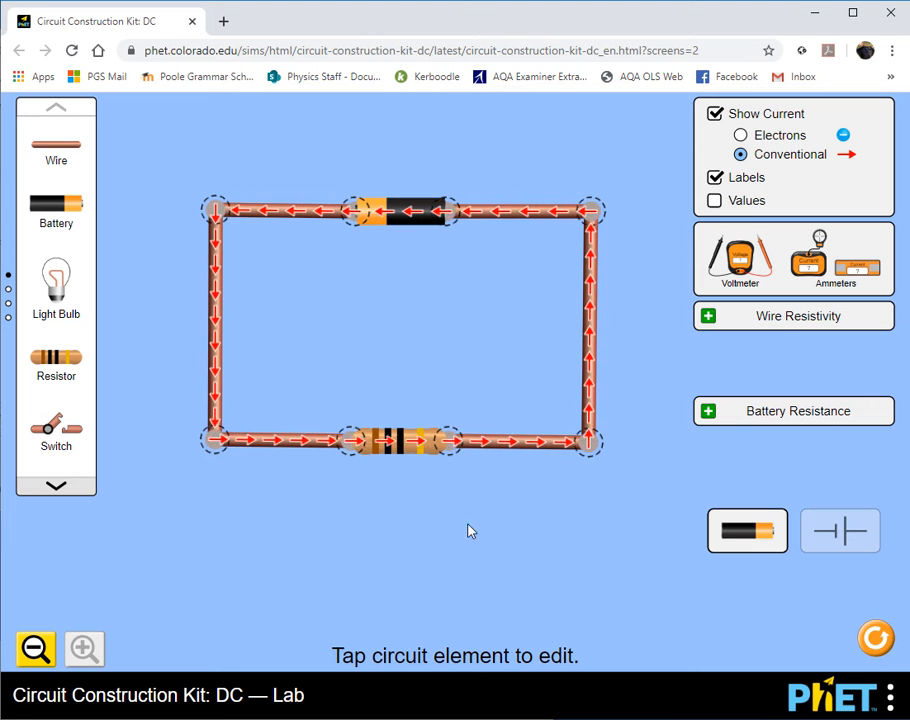
pyautogui.click(592, 209)
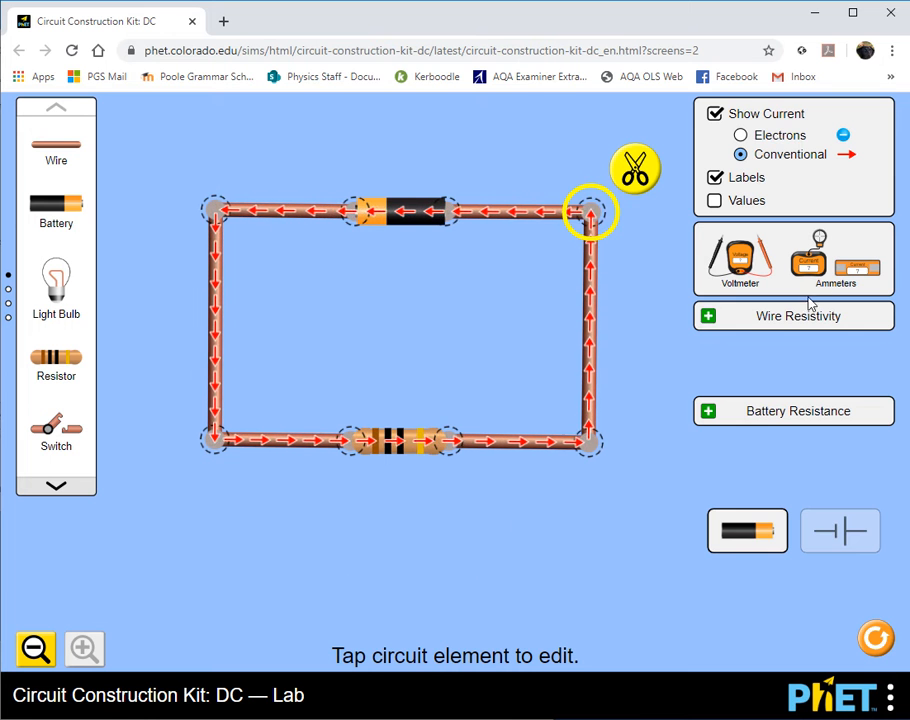
pyautogui.click(830, 543)
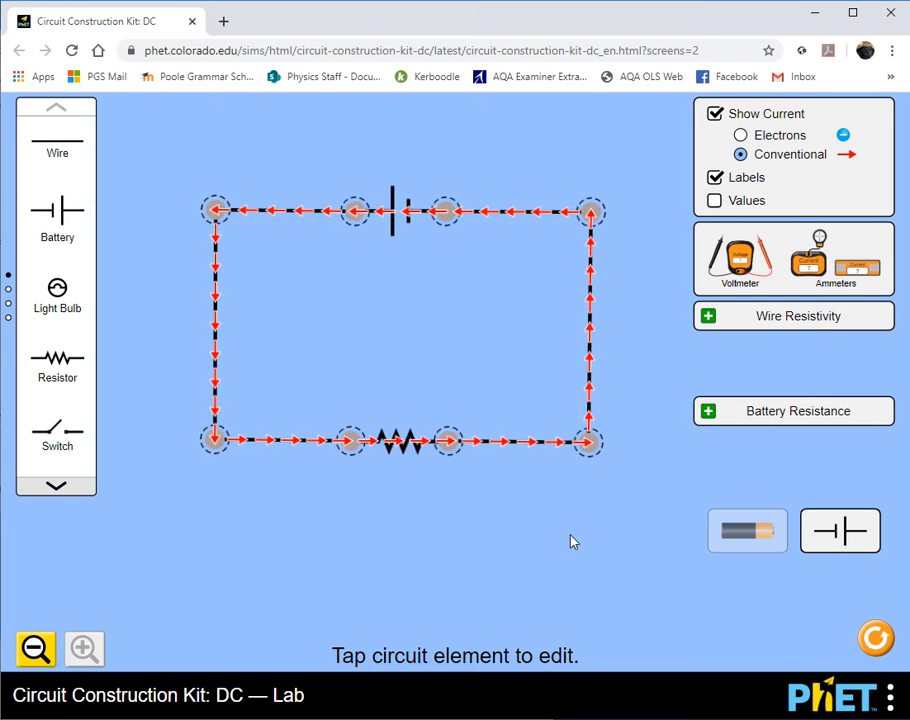
# Step: Add a voltmeter below the circuit and measure the battery's voltage with the red probe on its positive end and black on its negative end
pyautogui.moveTo(740, 258); pyautogui.dragTo(210, 570)
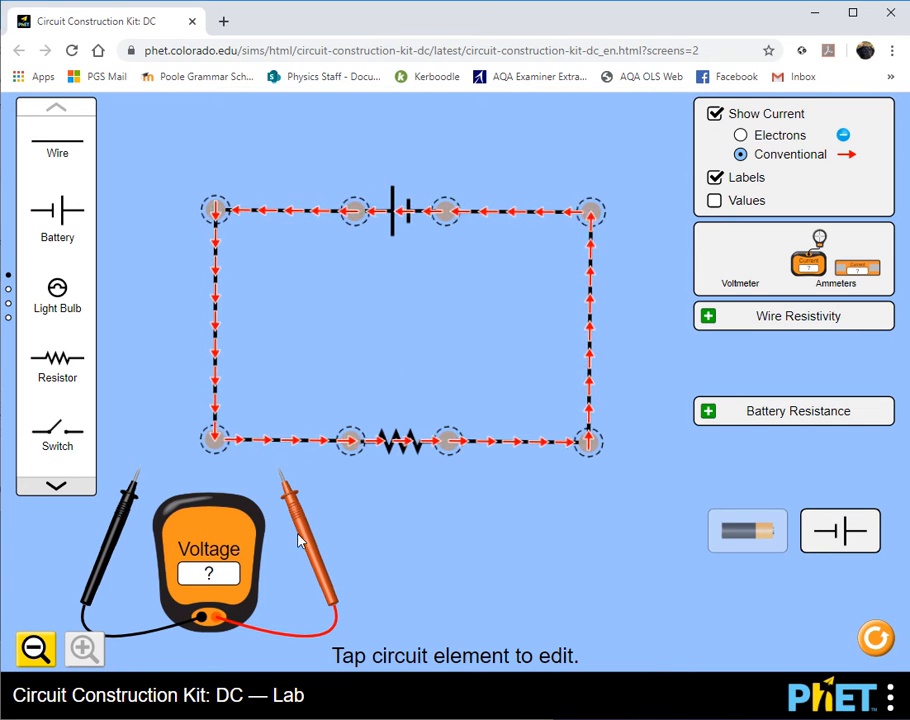
pyautogui.moveTo(310, 545); pyautogui.dragTo(383, 287)
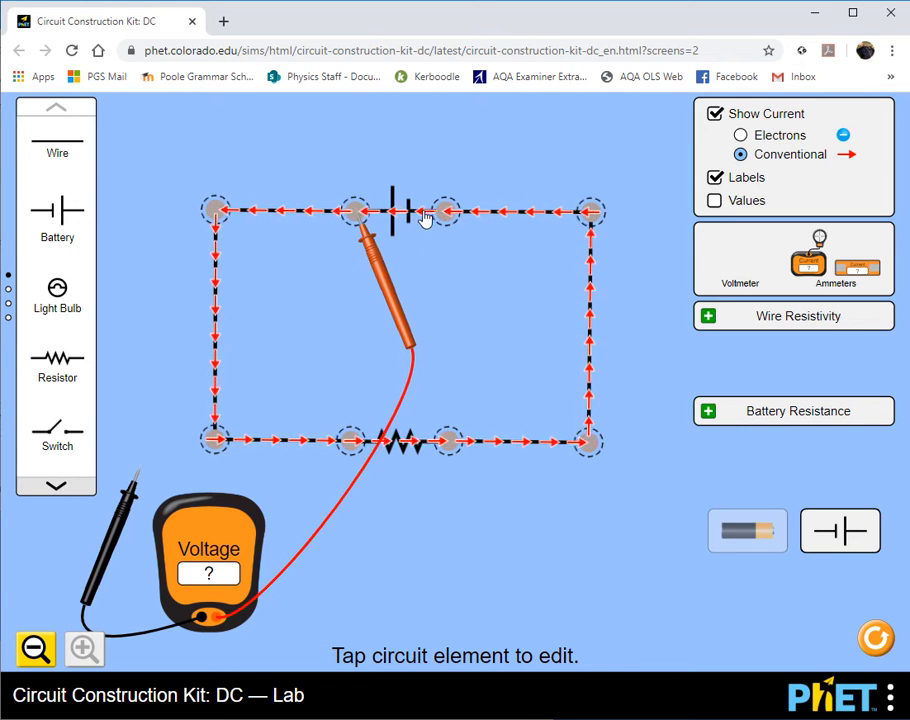
pyautogui.moveTo(113, 530); pyautogui.dragTo(420, 278)
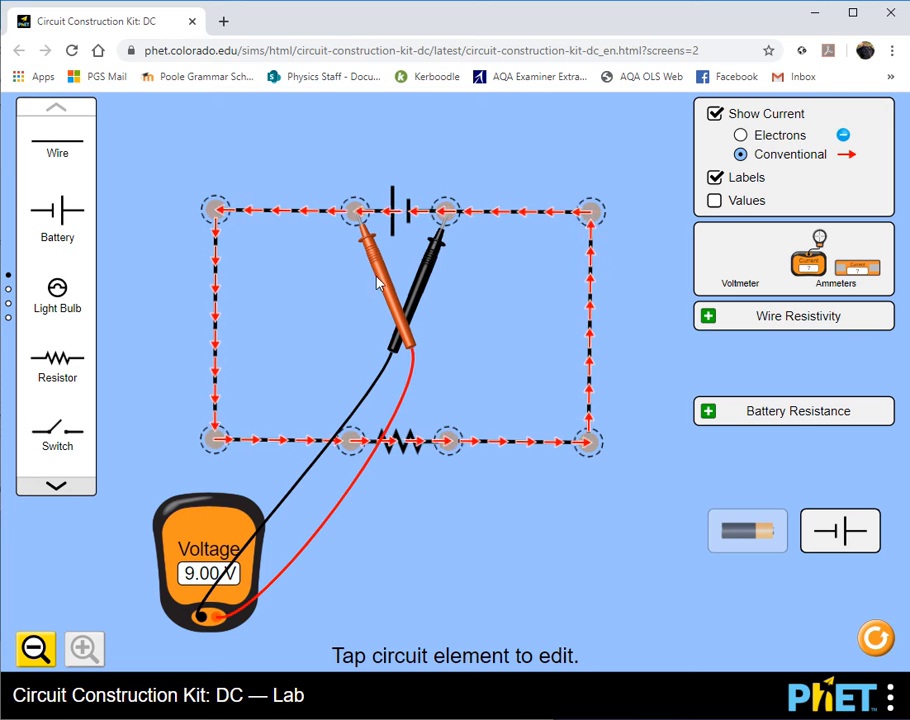
pyautogui.moveTo(208, 563); pyautogui.dragTo(166, 538)
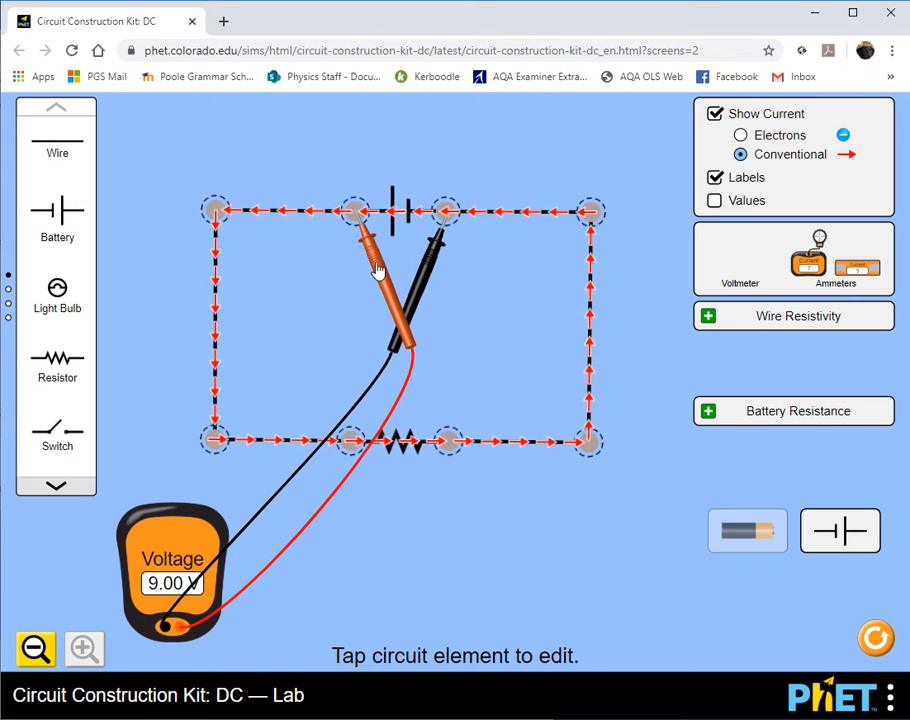
# Step: Measure the voltage across the resistor, and take both probes off the circuit
pyautogui.moveTo(376, 268); pyautogui.dragTo(376, 505)
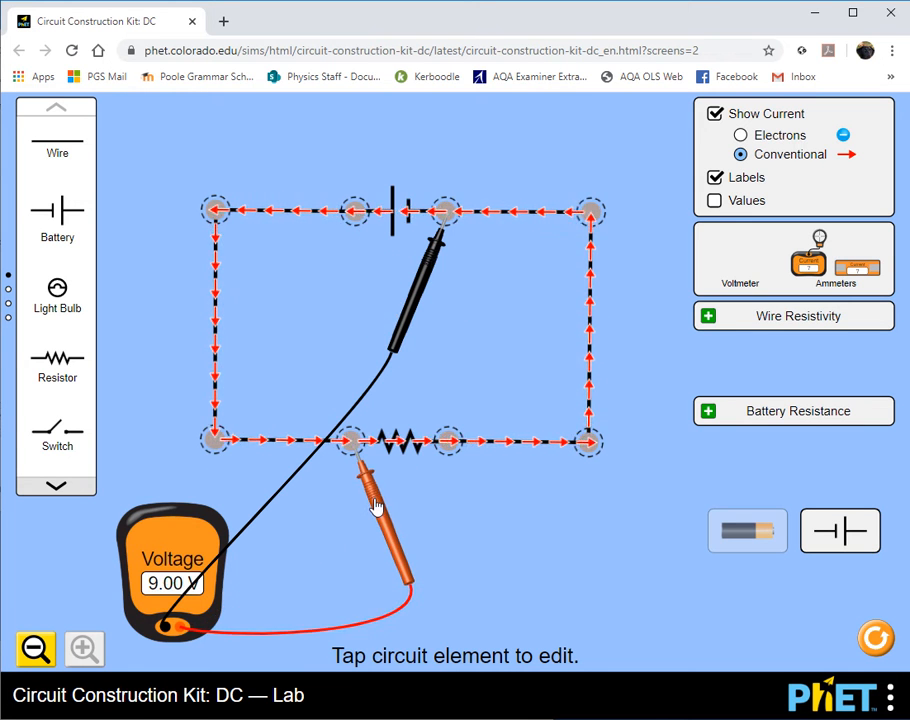
pyautogui.moveTo(420, 294); pyautogui.dragTo(424, 523)
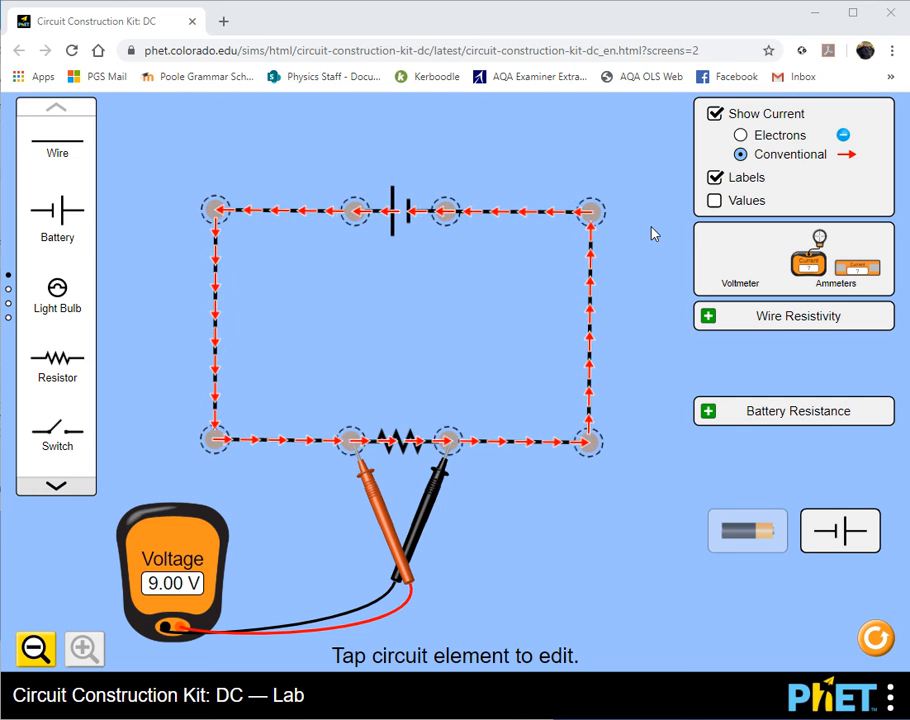
pyautogui.moveTo(381, 520); pyautogui.dragTo(238, 565)
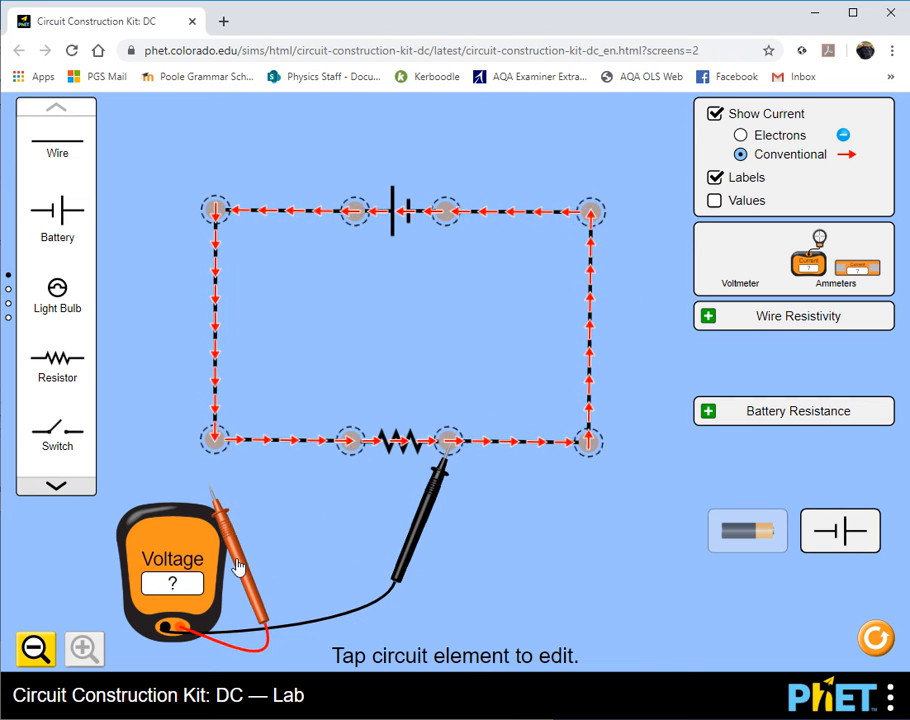
pyautogui.moveTo(393, 540); pyautogui.dragTo(258, 589)
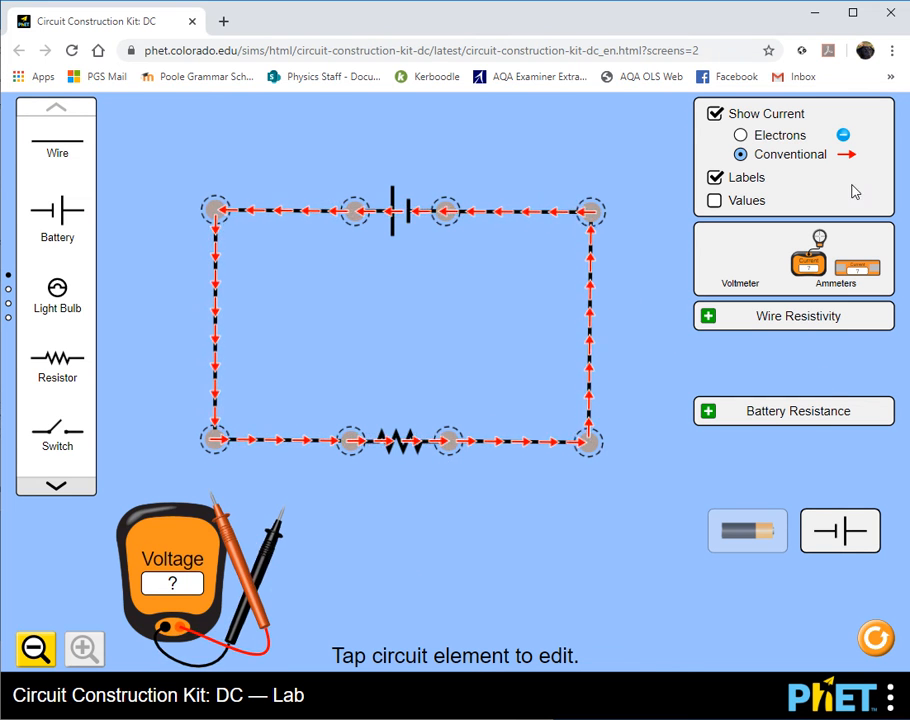
# Step: Hide the current display and delete the two wires on either side of the resistor
pyautogui.click(715, 115)
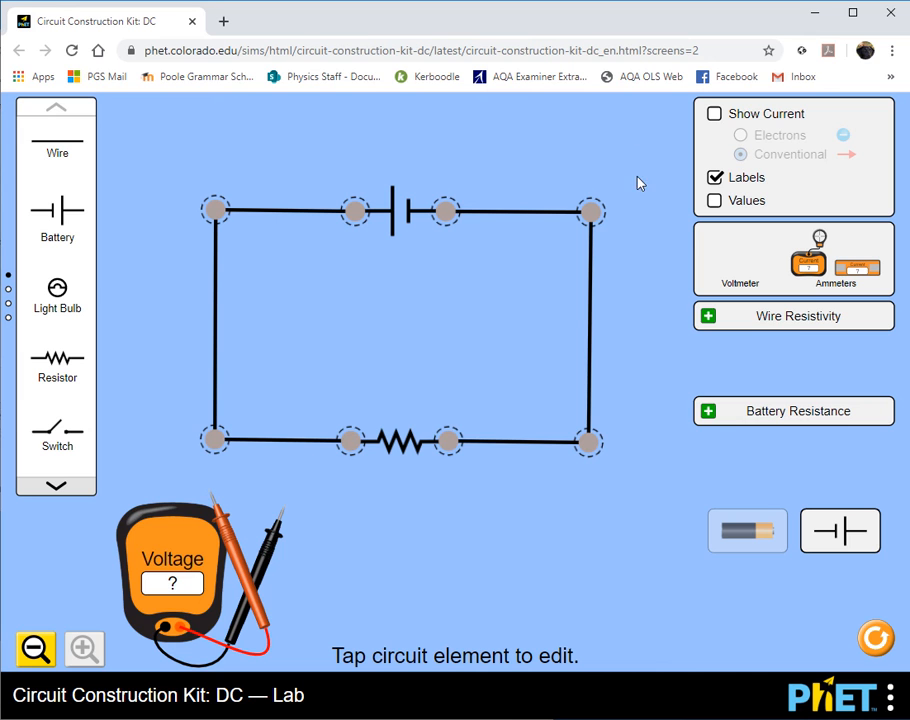
pyautogui.click(512, 446)
pyautogui.press('Delete')
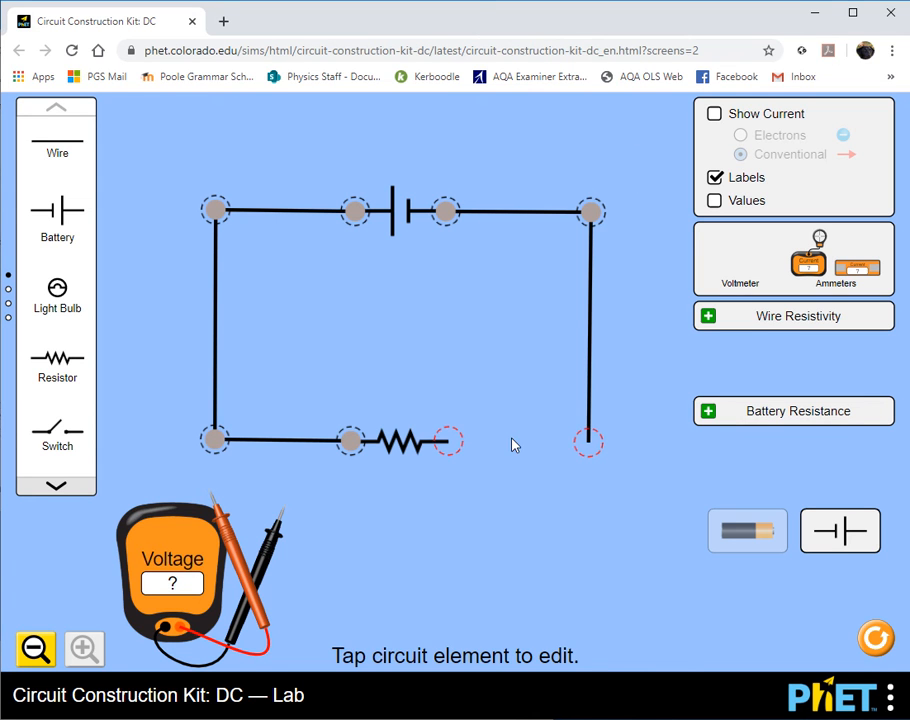
pyautogui.click(277, 449)
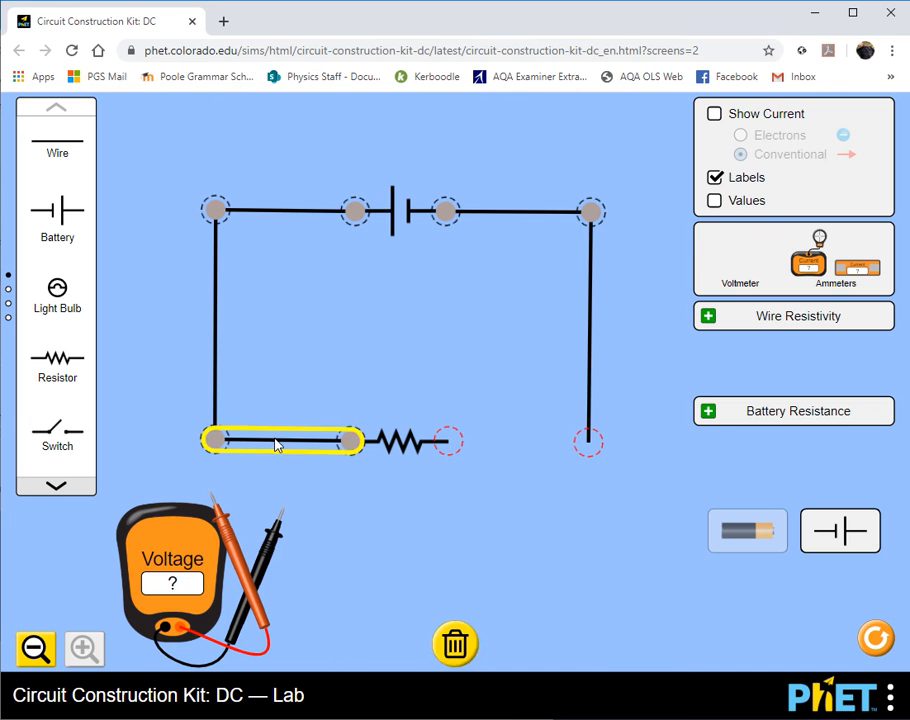
pyautogui.press('Delete')
# Step: Widen the circuit by moving both upper corners outward and the left wire's free end under its corner
pyautogui.moveTo(215, 209); pyautogui.dragTo(131, 215)
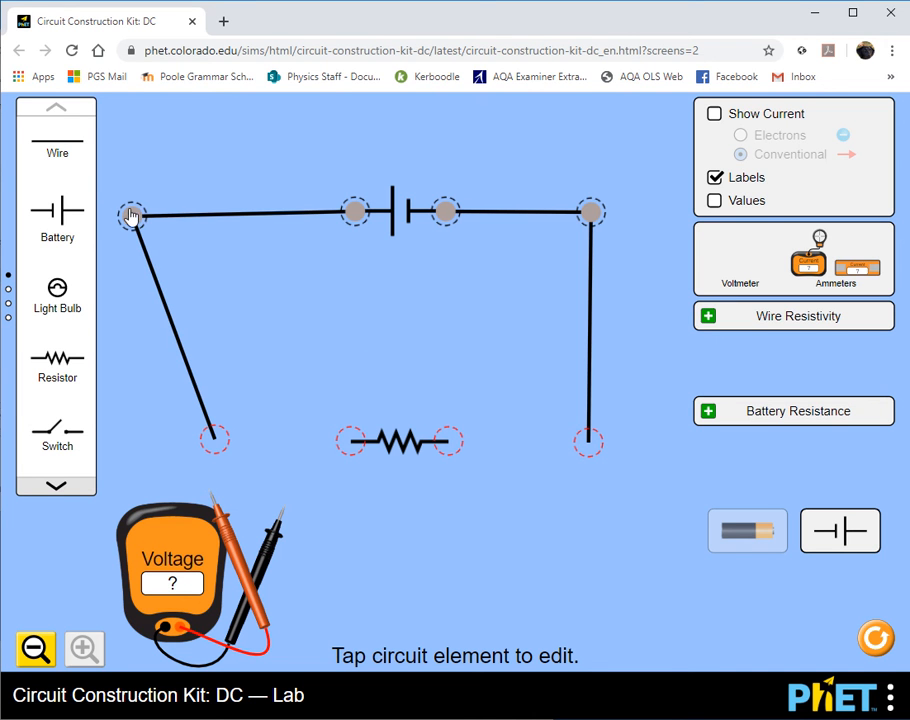
pyautogui.moveTo(591, 211); pyautogui.dragTo(656, 214)
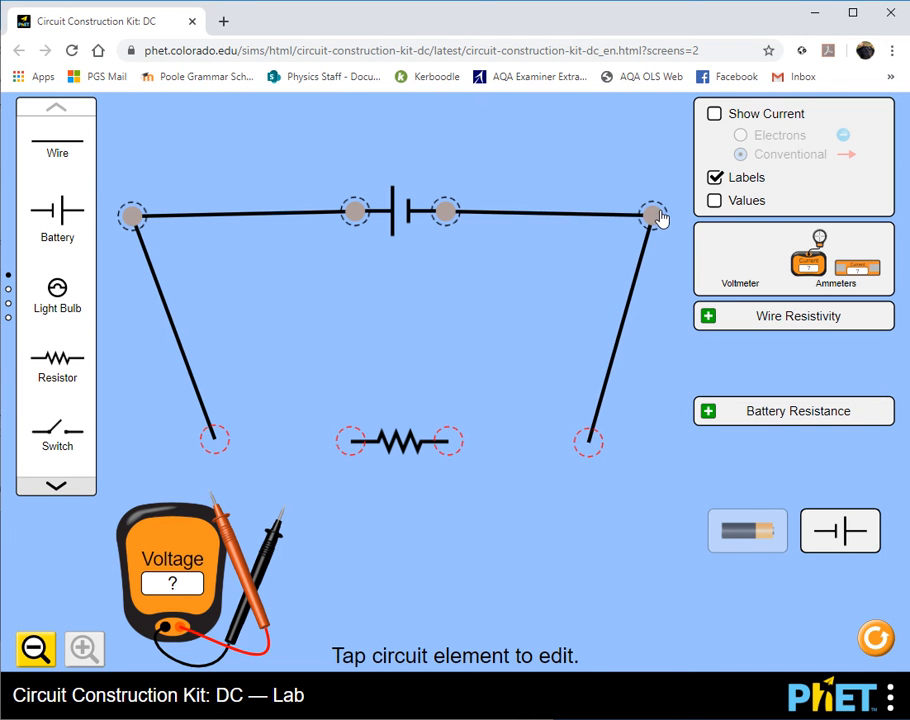
pyautogui.click(131, 213)
pyautogui.moveTo(214, 440); pyautogui.dragTo(175, 441)
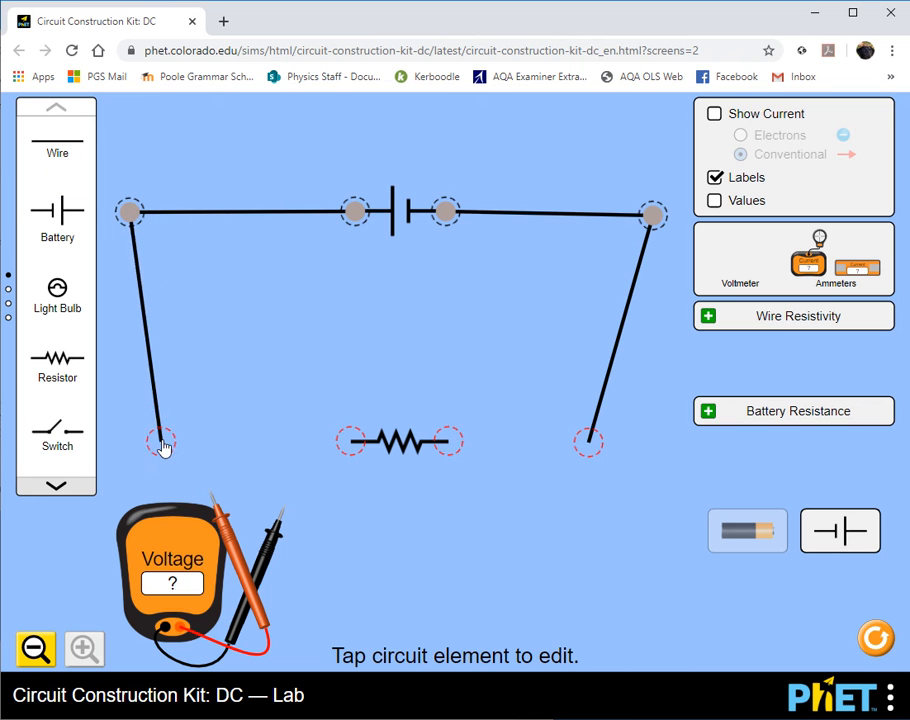
# Step: Arrange three resistors in a row below the battery, attaching the outer two to the free ends of the side wires
pyautogui.click(404, 446)
pyautogui.moveTo(393, 443); pyautogui.dragTo(219, 447)
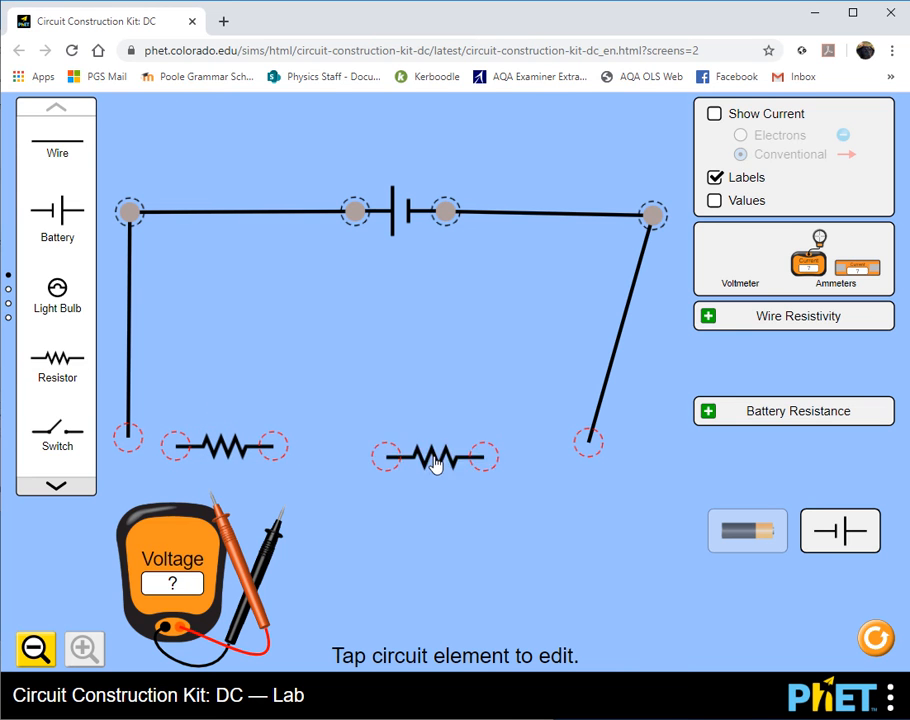
pyautogui.click(384, 452)
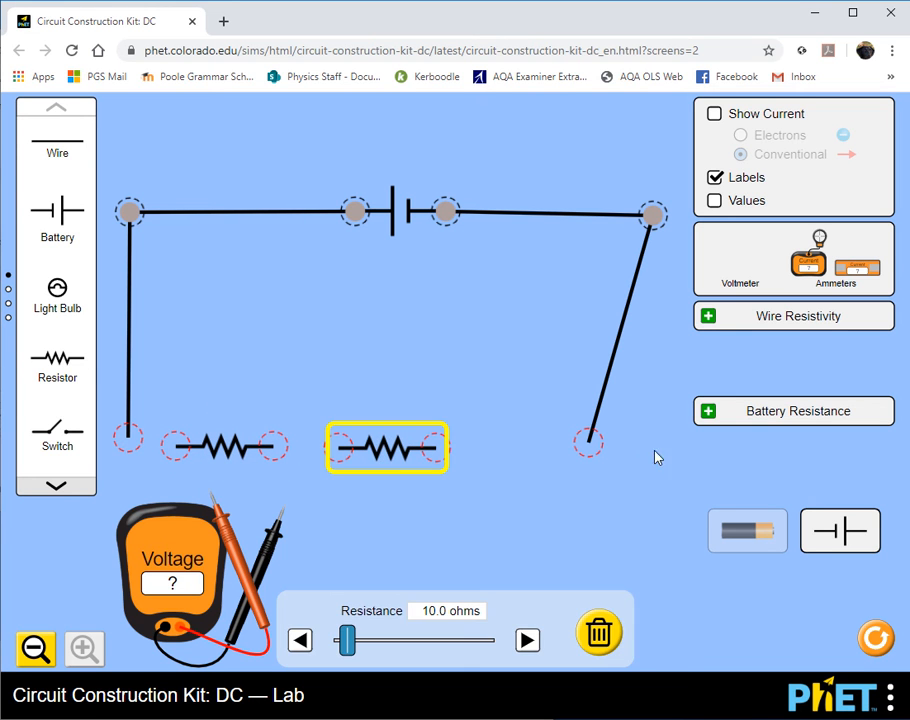
pyautogui.moveTo(590, 443); pyautogui.dragTo(644, 448)
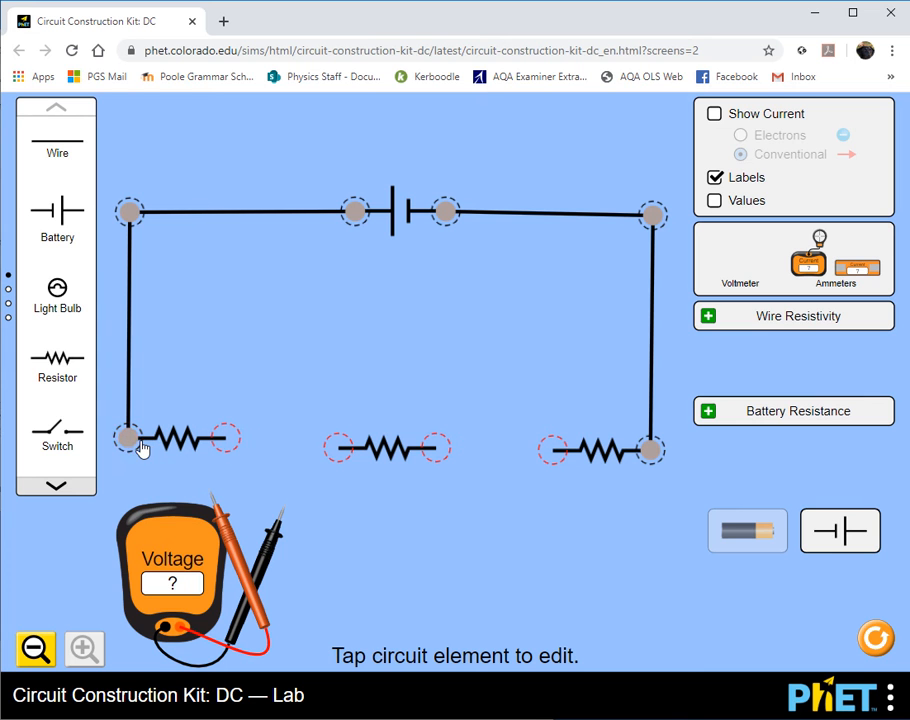
# Step: Level the middle resistor with its neighbours, join the three resistors in series with two wires, and straighten the lower-right corner
pyautogui.click(372, 446)
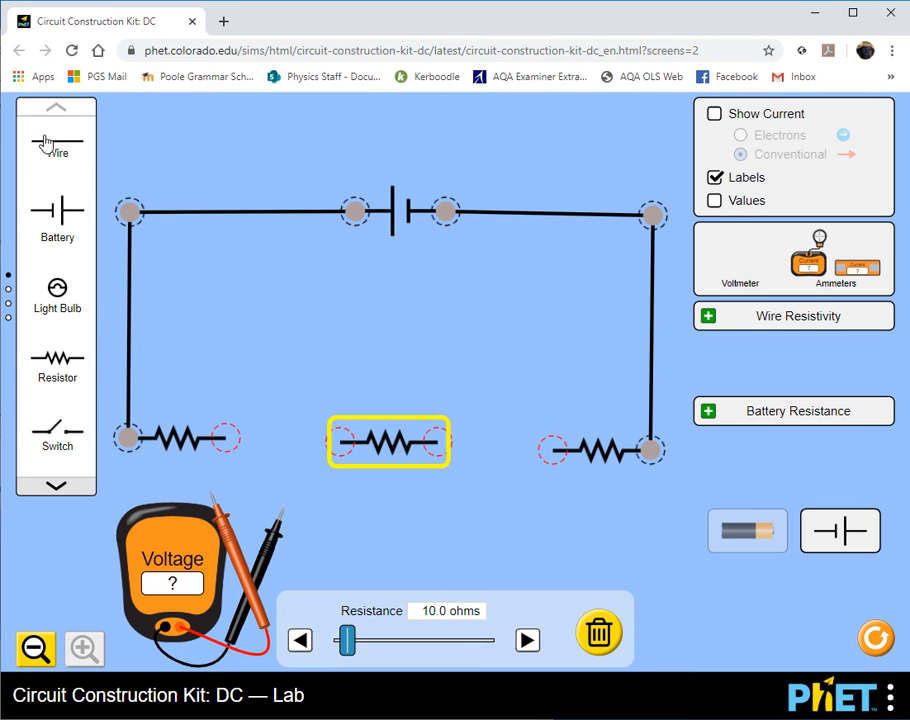
pyautogui.moveTo(40, 160); pyautogui.dragTo(324, 400)
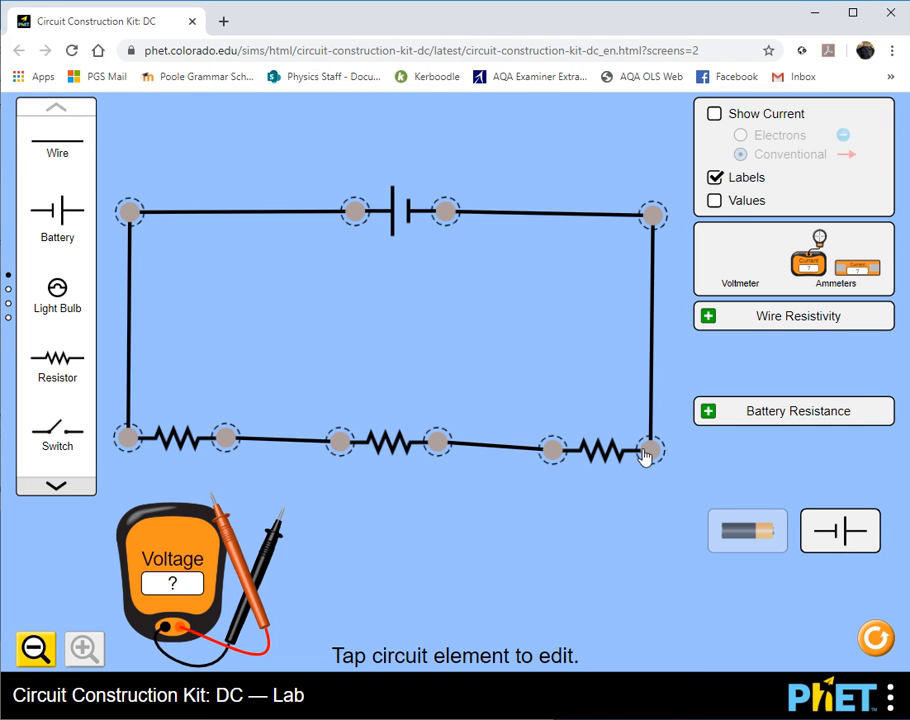
pyautogui.moveTo(642, 448); pyautogui.dragTo(645, 441)
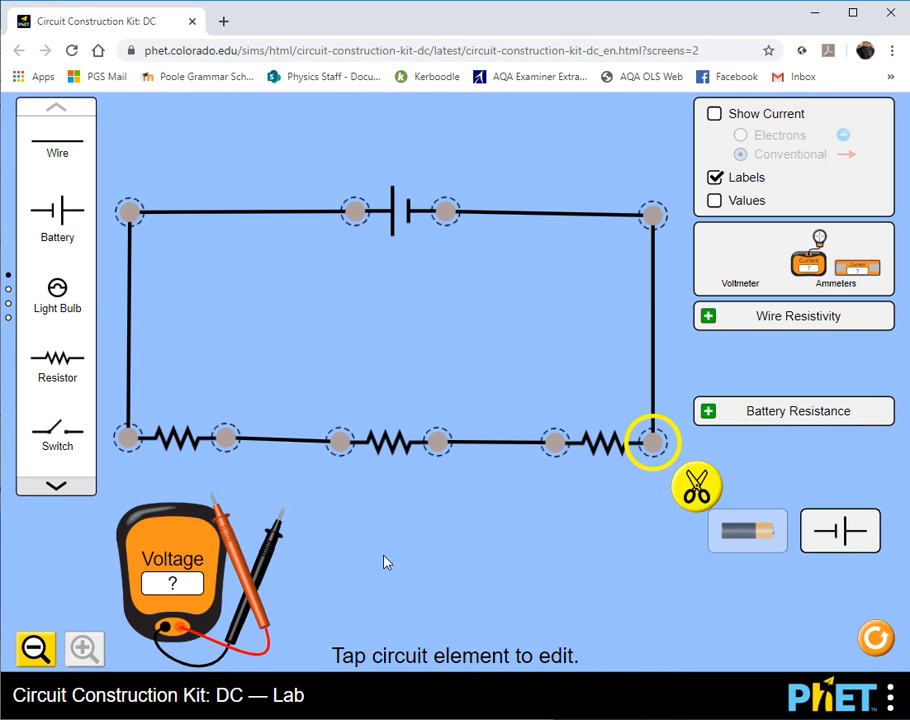
# Step: Measure the voltage across the battery and across the leftmost resistor, moving the voltmeter clear of the probes
pyautogui.moveTo(243, 560); pyautogui.dragTo(385, 282)
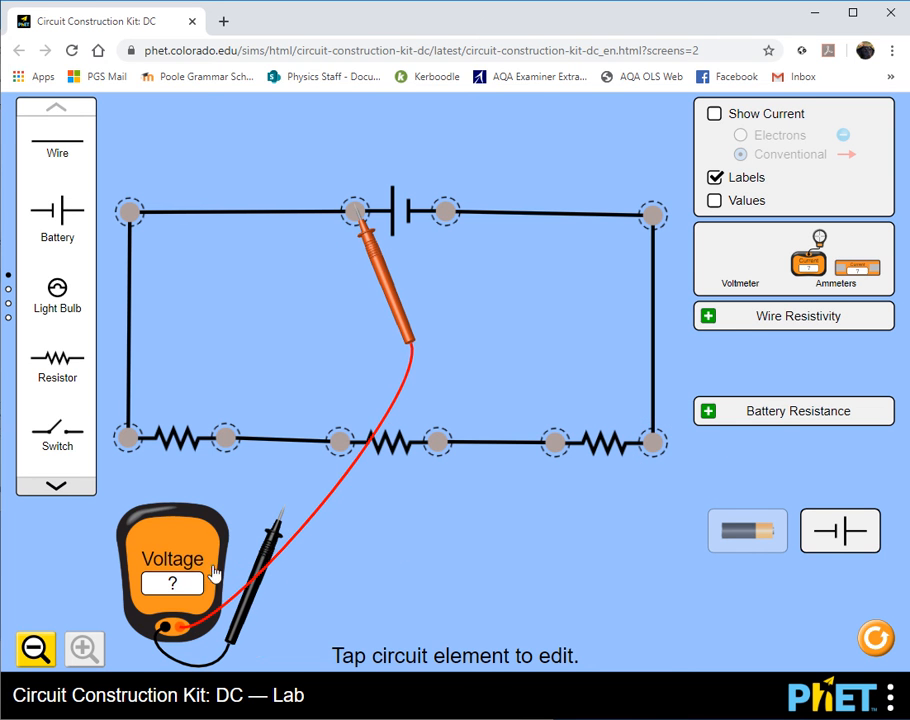
pyautogui.moveTo(258, 565); pyautogui.dragTo(398, 318)
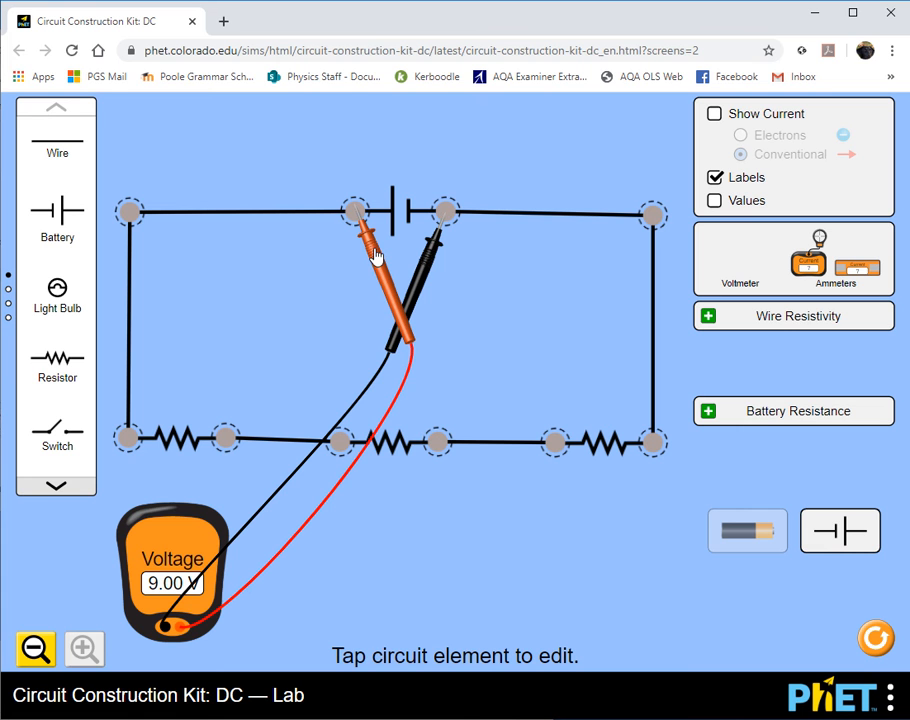
pyautogui.moveTo(372, 256); pyautogui.dragTo(145, 490)
pyautogui.moveTo(420, 275); pyautogui.dragTo(204, 498)
pyautogui.moveTo(223, 545); pyautogui.dragTo(309, 556)
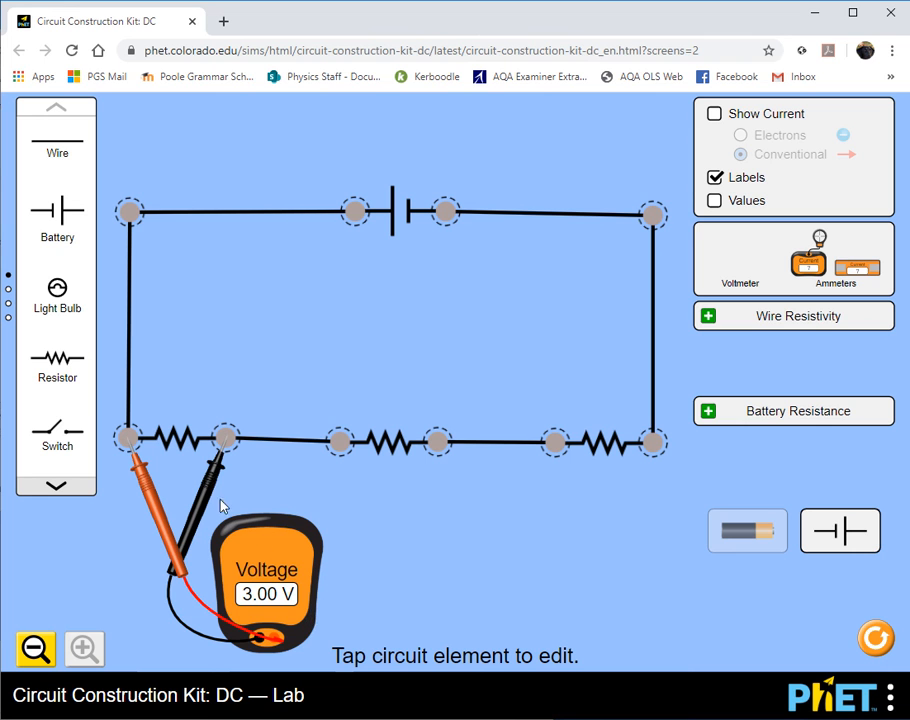
# Step: Measure the voltages across the middle and rightmost resistors, and turn the current display back on
pyautogui.moveTo(207, 500); pyautogui.dragTo(420, 505)
pyautogui.moveTo(159, 525); pyautogui.dragTo(364, 530)
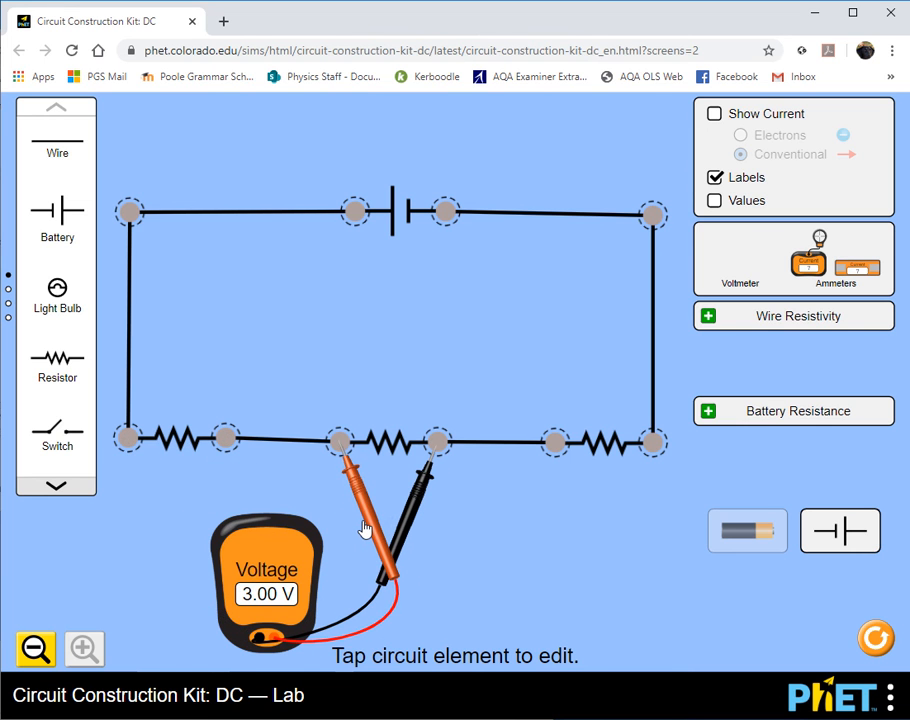
pyautogui.moveTo(419, 512); pyautogui.dragTo(636, 513)
pyautogui.moveTo(377, 527); pyautogui.dragTo(587, 527)
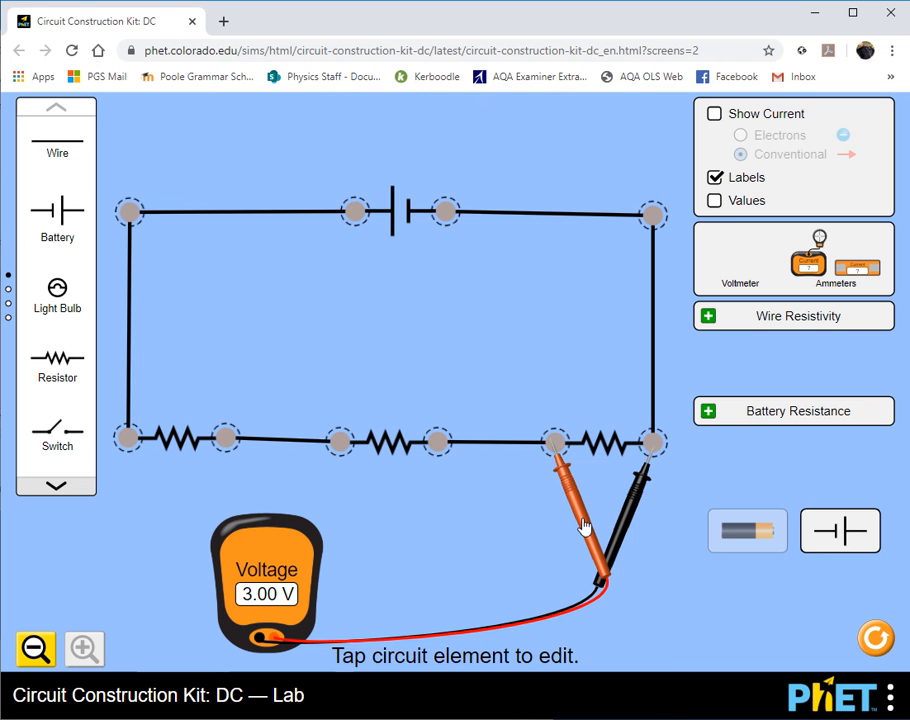
pyautogui.click(714, 116)
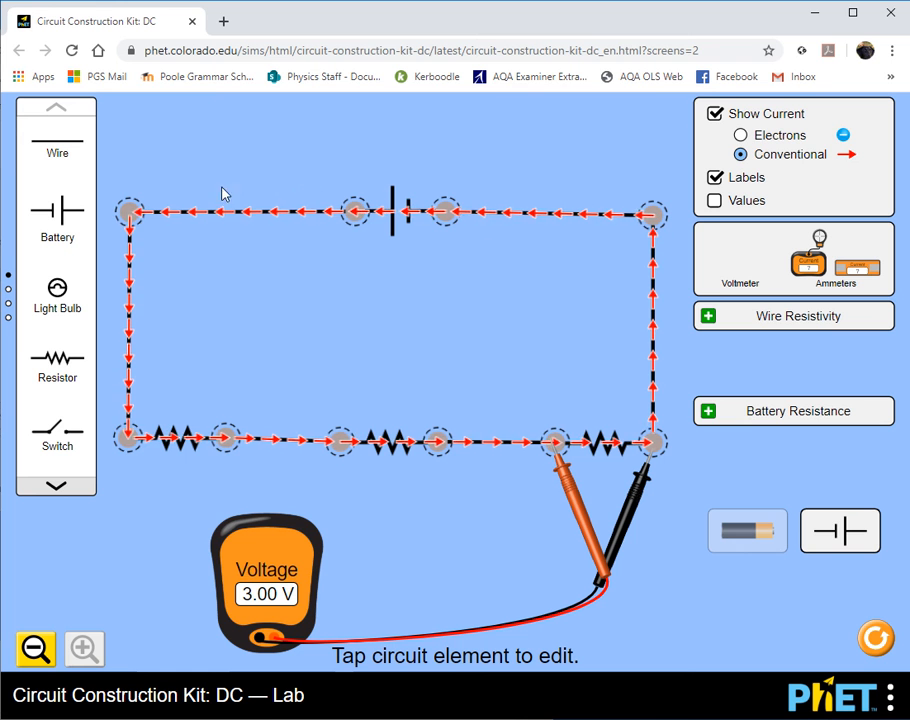